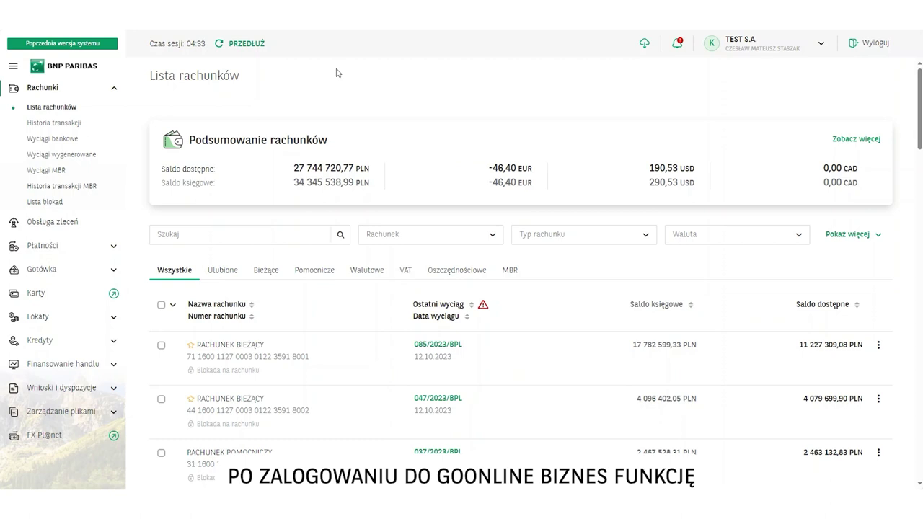
# Open 'Lista szablonów' from the cloud menu to reach the export/import templates page.
pyautogui.click(643, 46)
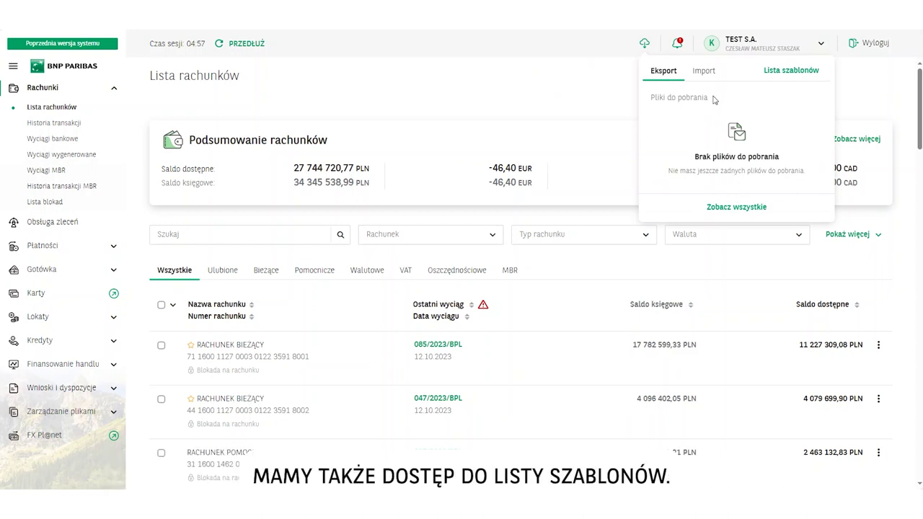
pyautogui.click(788, 72)
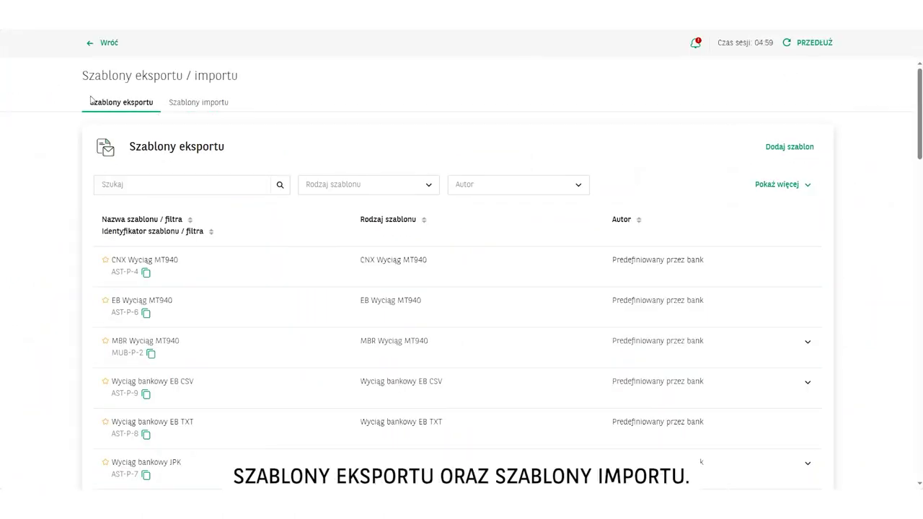
# Switch to 'Szablony importu' and scroll through the bank's predefined import templates.
pyautogui.click(186, 107)
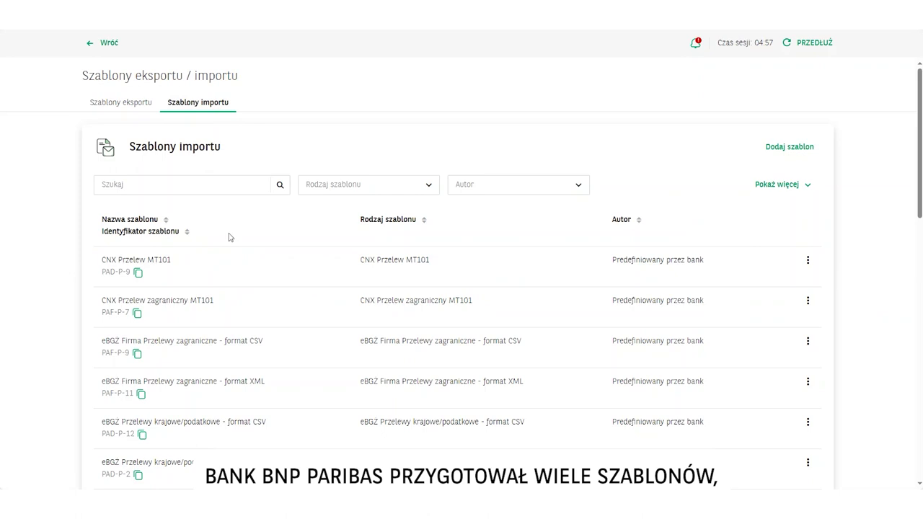
pyautogui.scroll(-2, 145, 267)
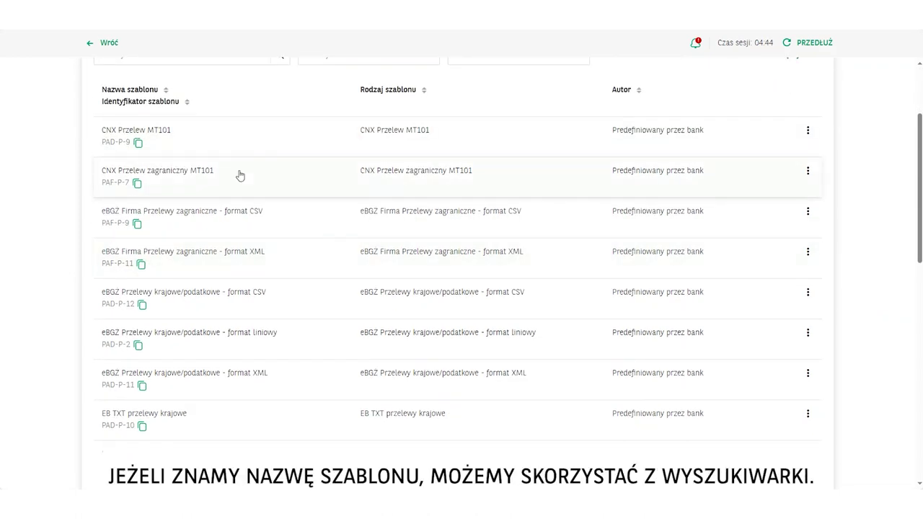
pyautogui.scroll(2, 240, 176)
# Search 'mult', add Multicash PLI import to favourites, then clear the search.
pyautogui.click(196, 119)
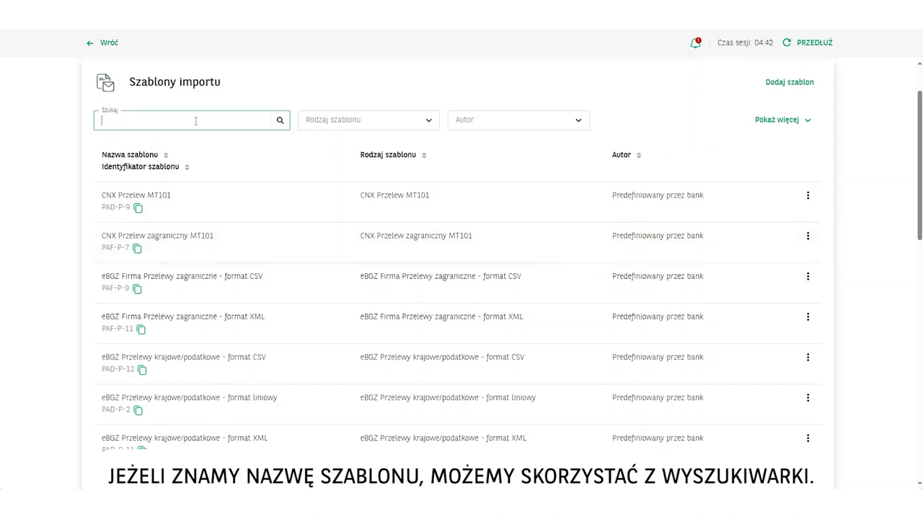
pyautogui.write('m')
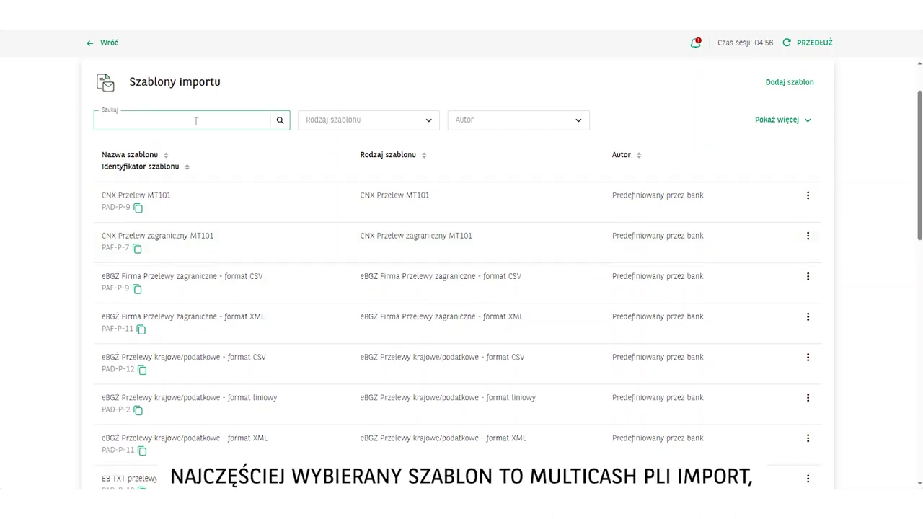
pyautogui.write('ult')
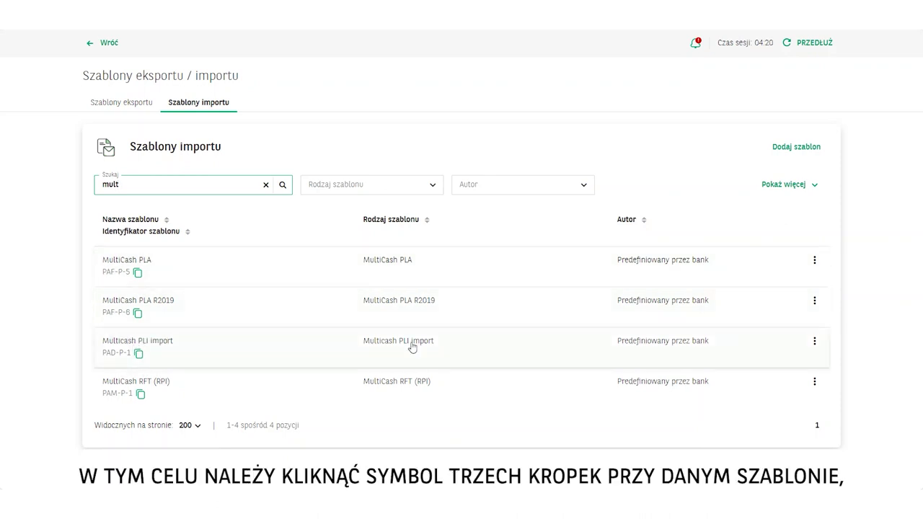
pyautogui.click(814, 343)
pyautogui.click(782, 376)
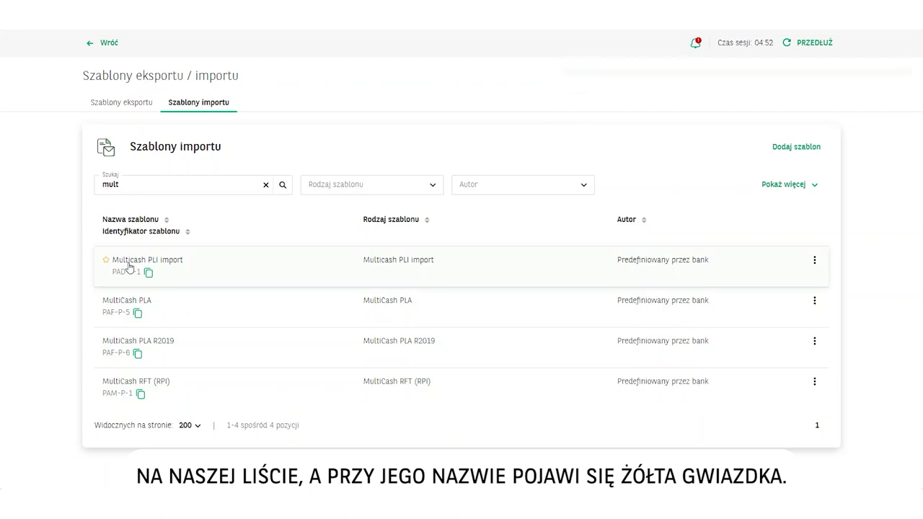
pyautogui.click(265, 185)
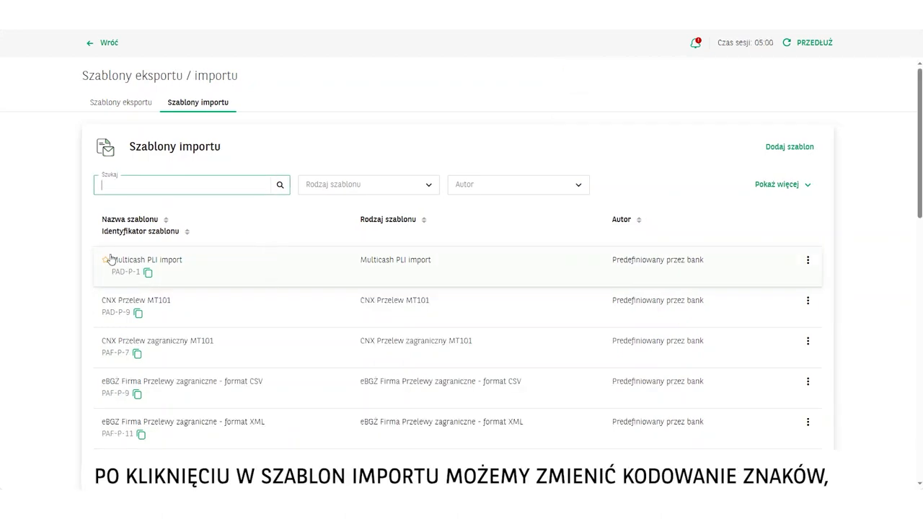
# Open the Multicash PLI import form and keep Windows-1250 as the character encoding.
pyautogui.click(135, 265)
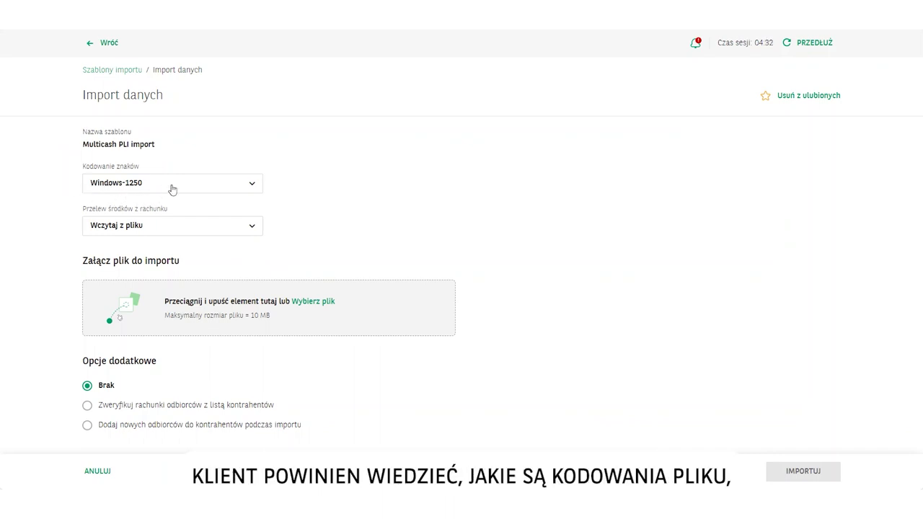
pyautogui.click(172, 190)
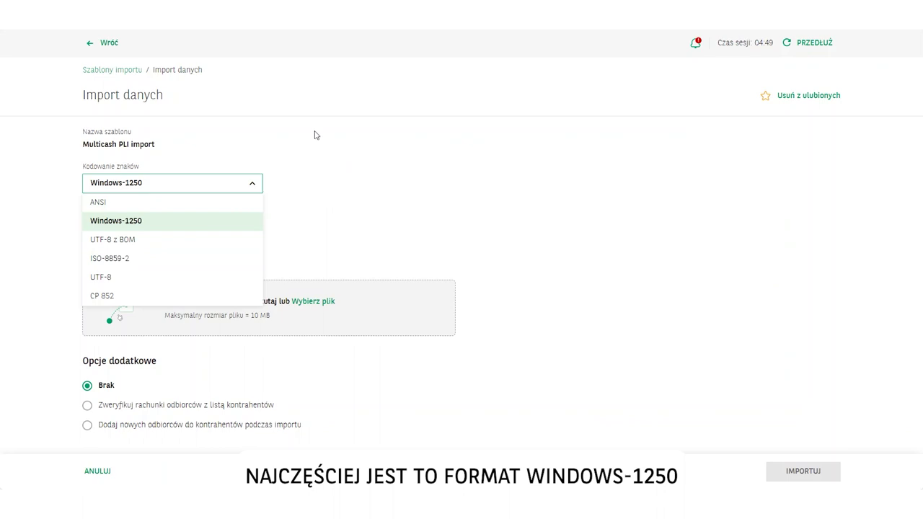
pyautogui.click(12, 143)
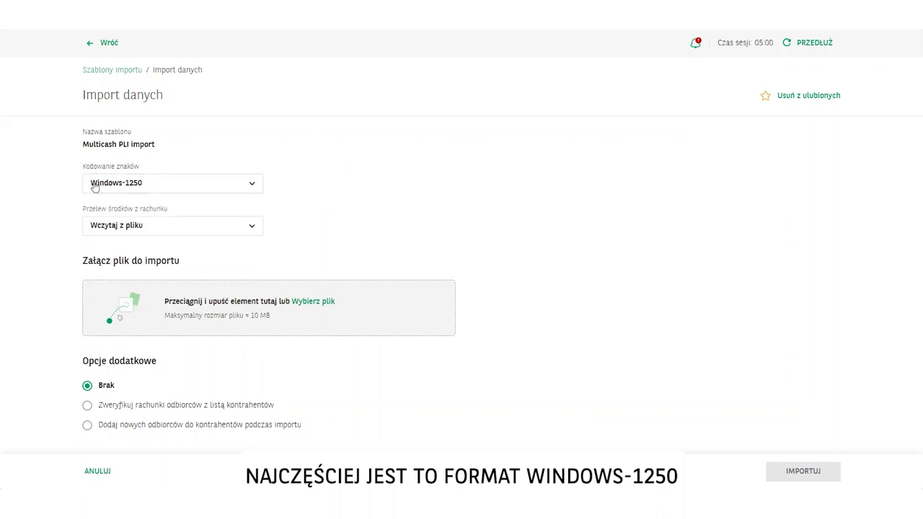
pyautogui.click(169, 228)
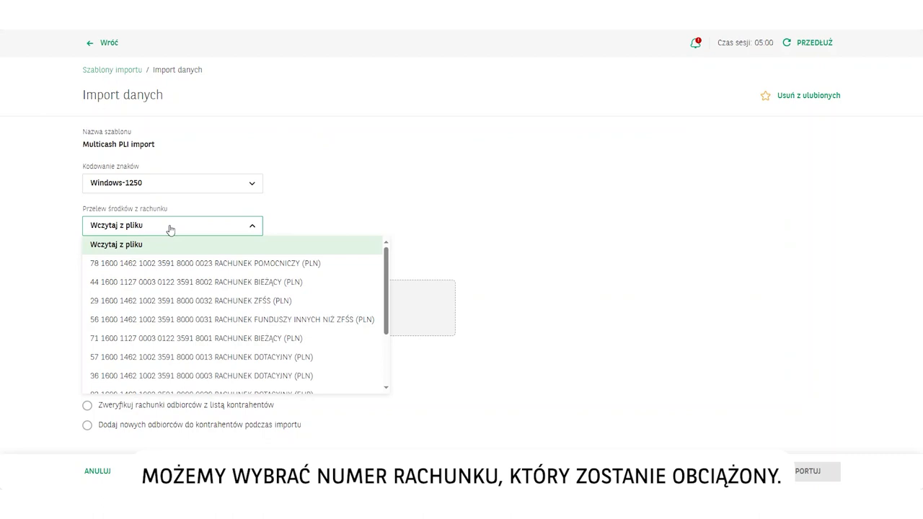
pyautogui.click(337, 192)
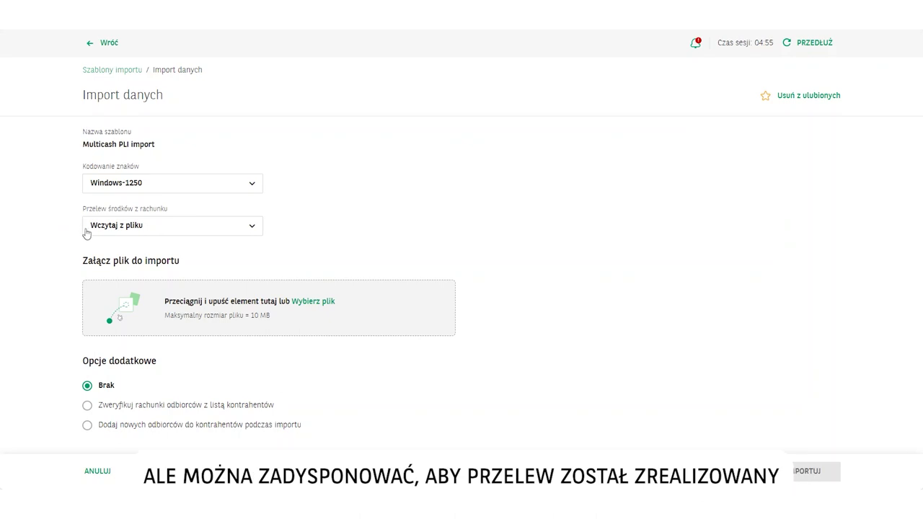
pyautogui.click(147, 227)
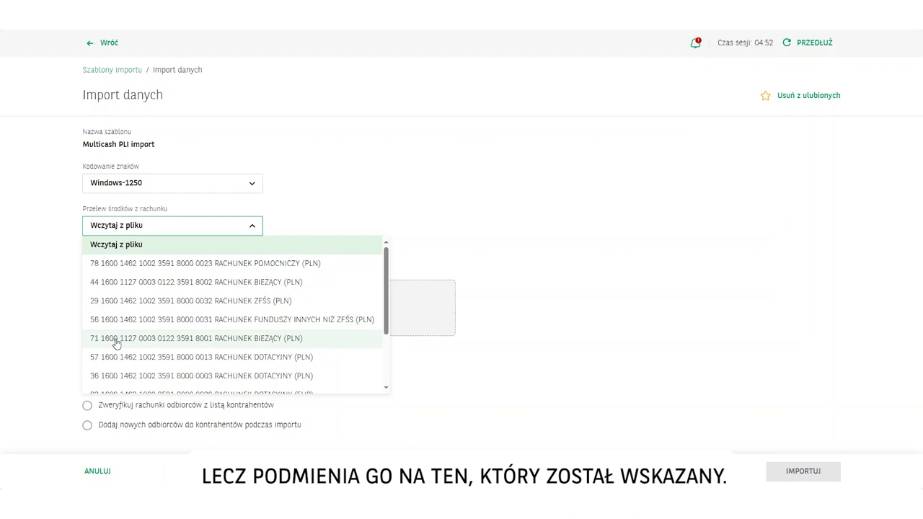
pyautogui.click(365, 175)
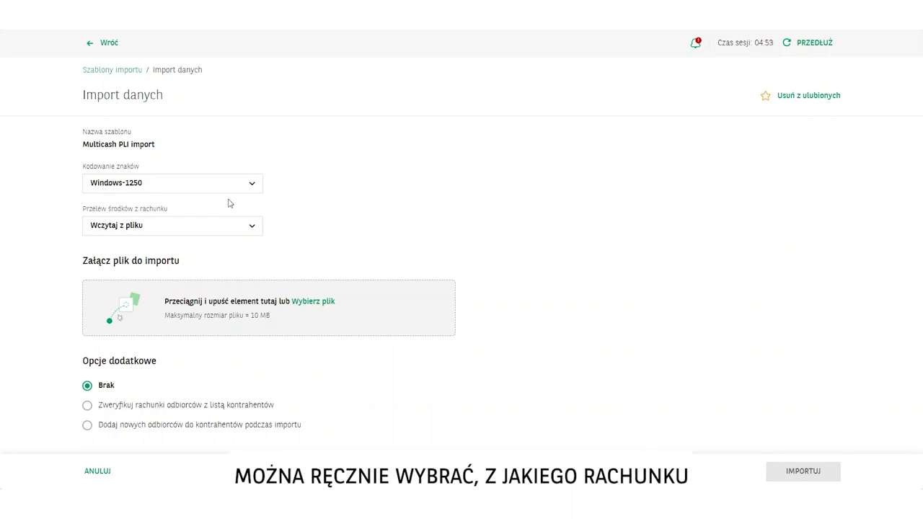
pyautogui.click(180, 231)
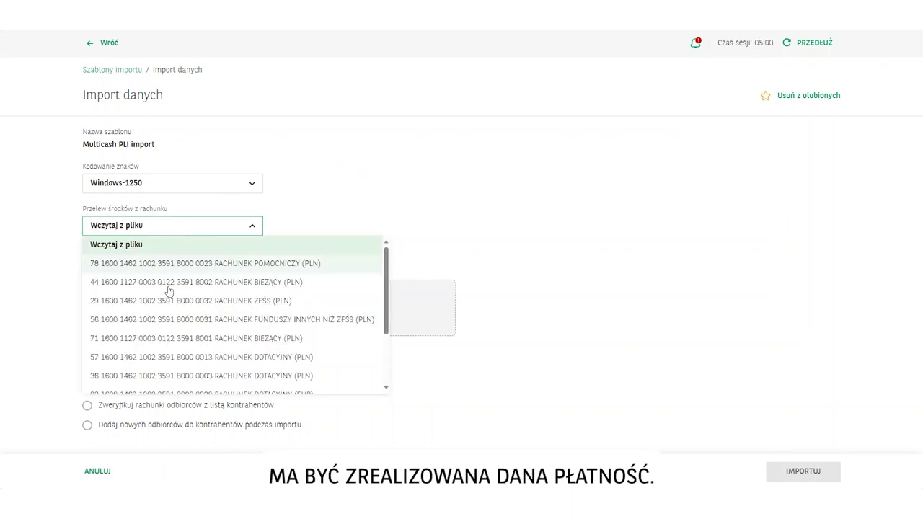
pyautogui.click(401, 160)
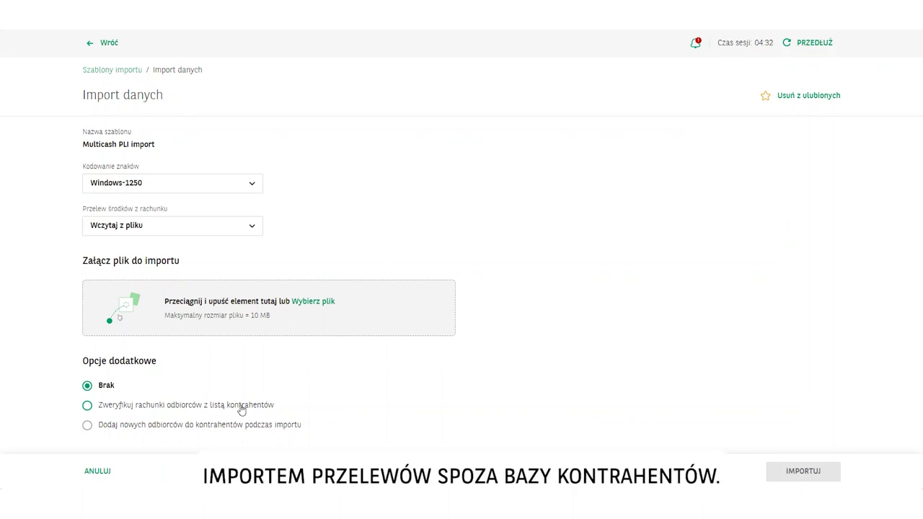
pyautogui.click(87, 407)
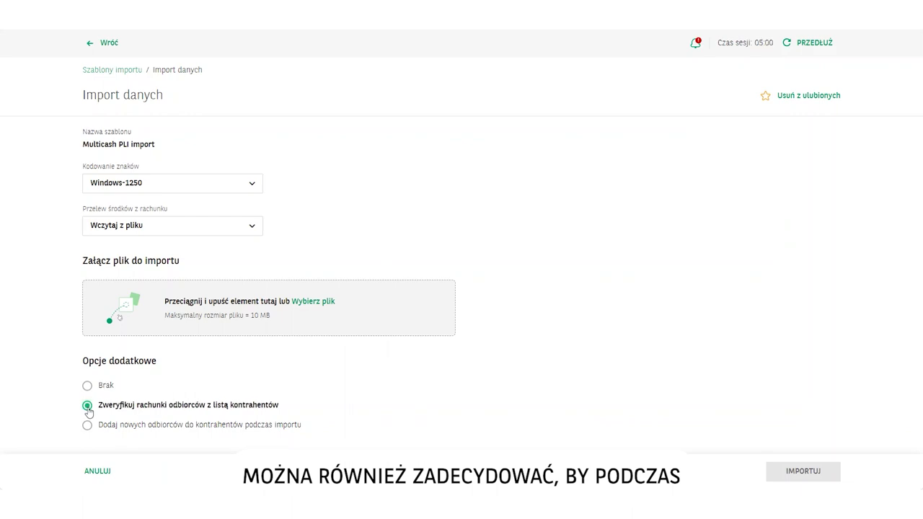
pyautogui.click(87, 385)
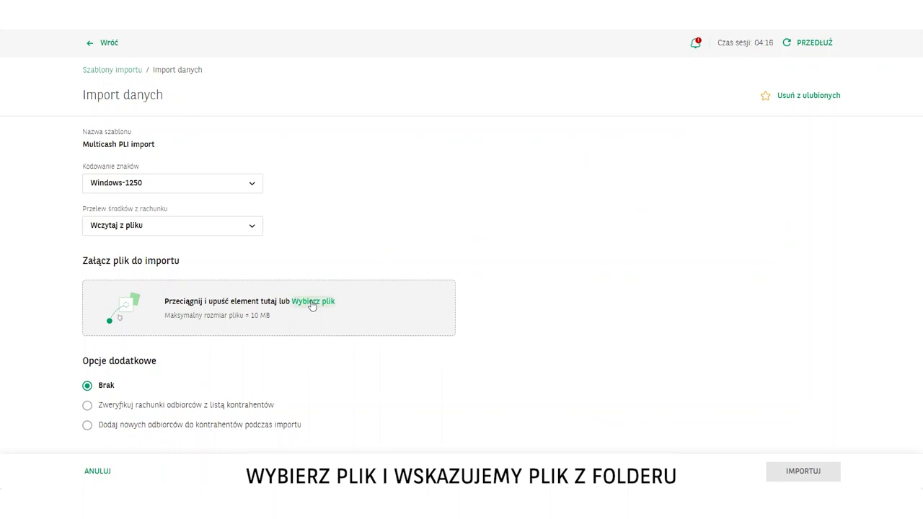
# Attach przelew 1.pli to the Multicash PLI import and run the import.
pyautogui.click(311, 301)
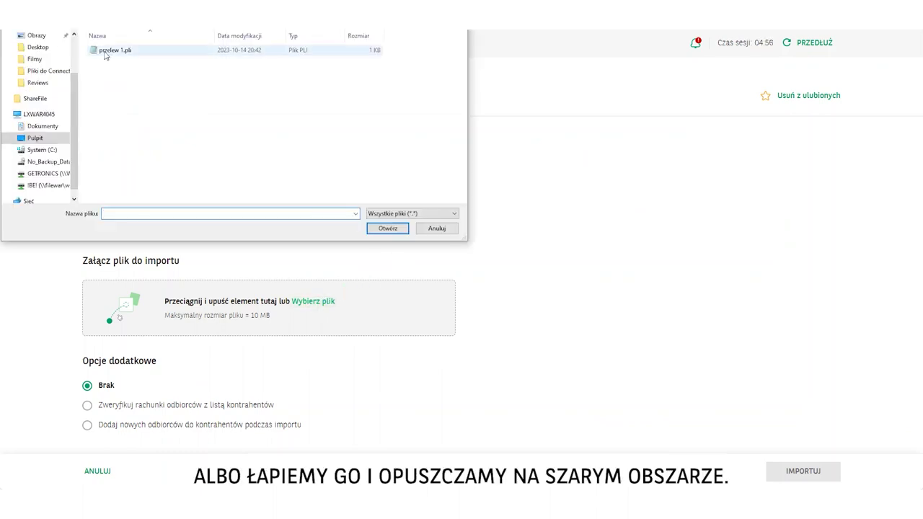
pyautogui.click(108, 51)
pyautogui.click(387, 228)
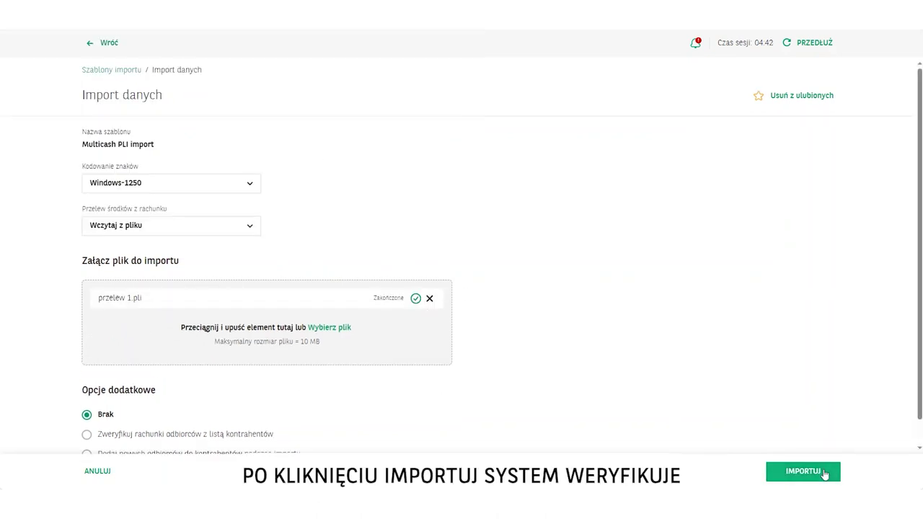
pyautogui.click(794, 474)
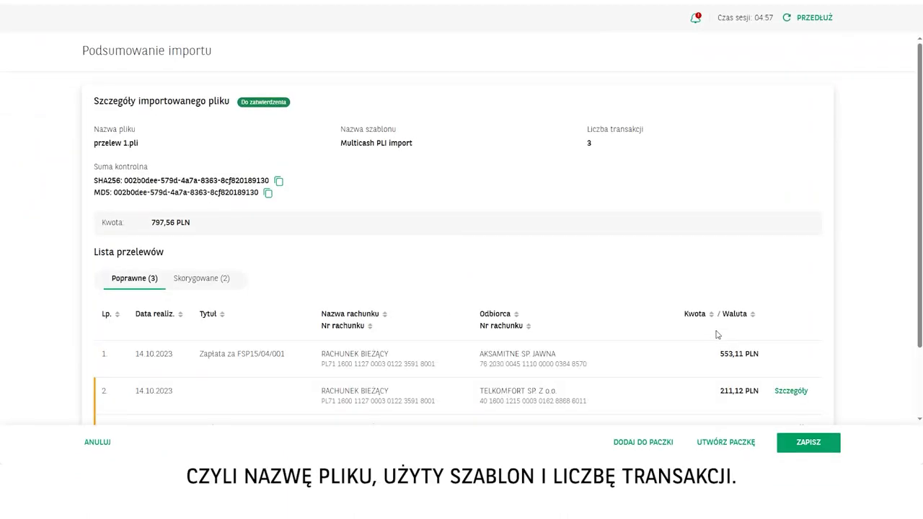
# Review the import summary: three transfers dated 14.10.2023 totalling 797,56 PLN.
pyautogui.scroll(-2, 496, 335)
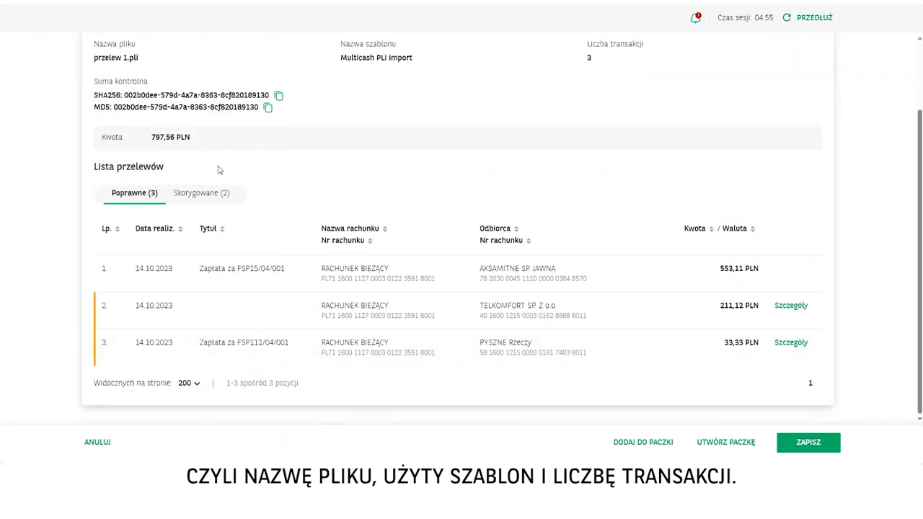
pyautogui.scroll(2, 123, 86)
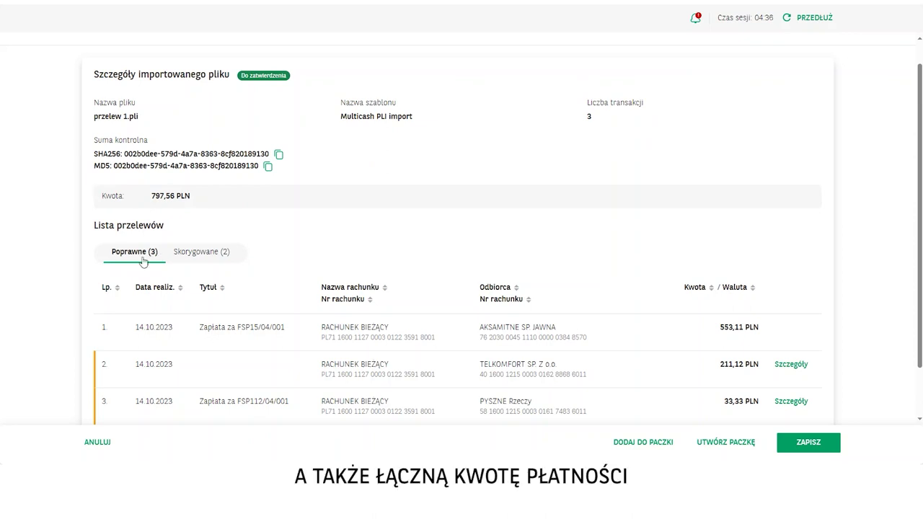
pyautogui.scroll(-1, 144, 261)
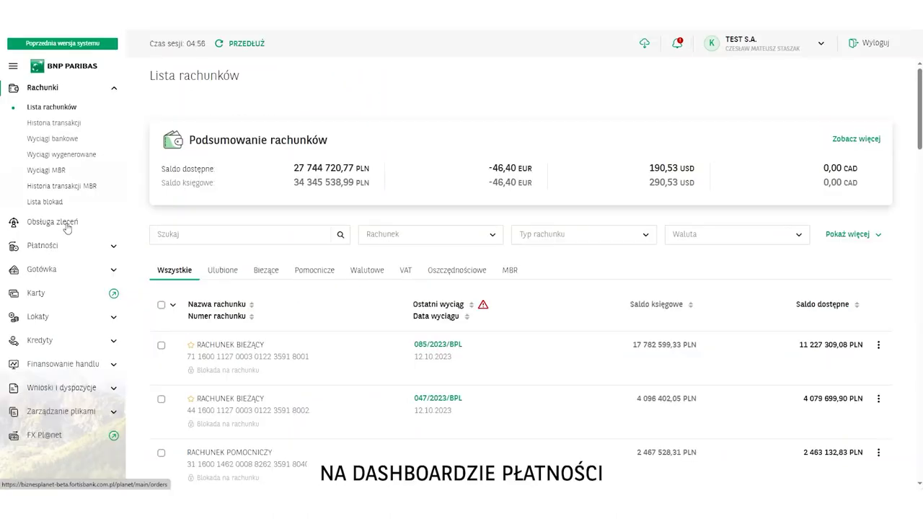
# Re-import przelew 1.pli from Płatności using the Multicash PLI import template.
pyautogui.click(42, 246)
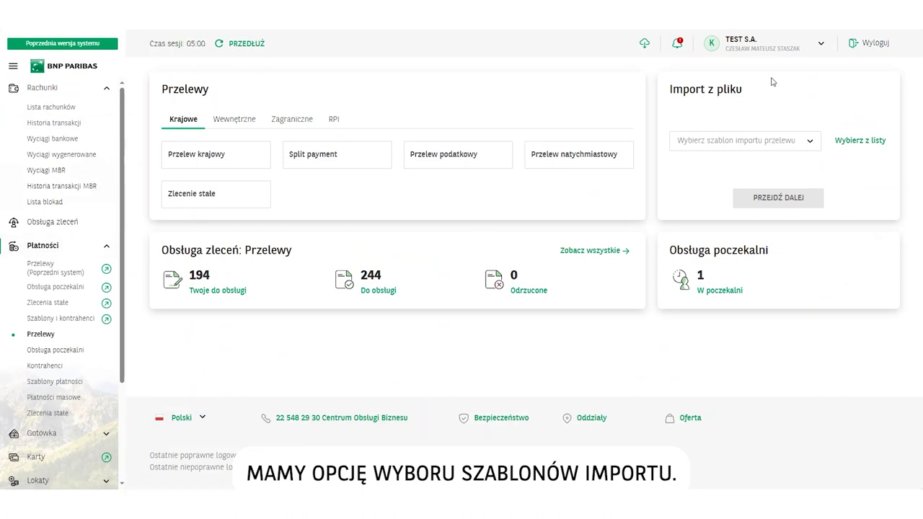
pyautogui.click(753, 146)
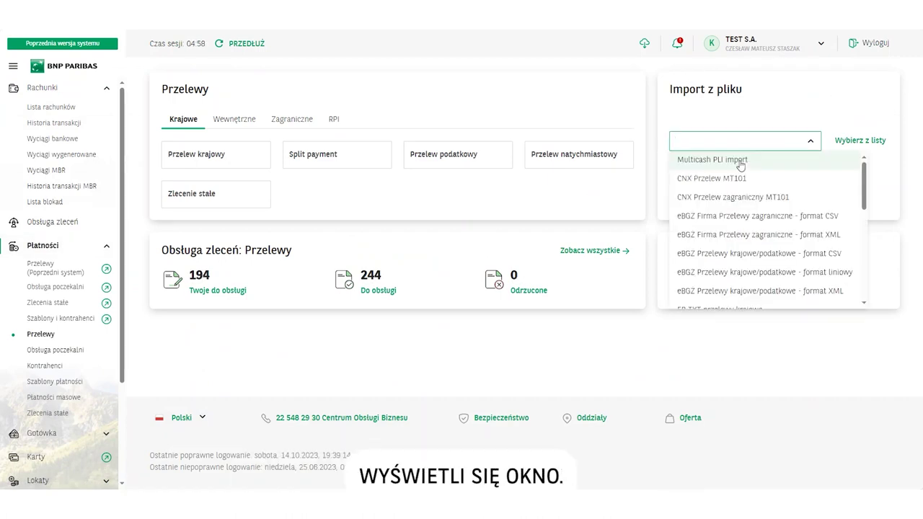
pyautogui.click(740, 164)
pyautogui.click(772, 202)
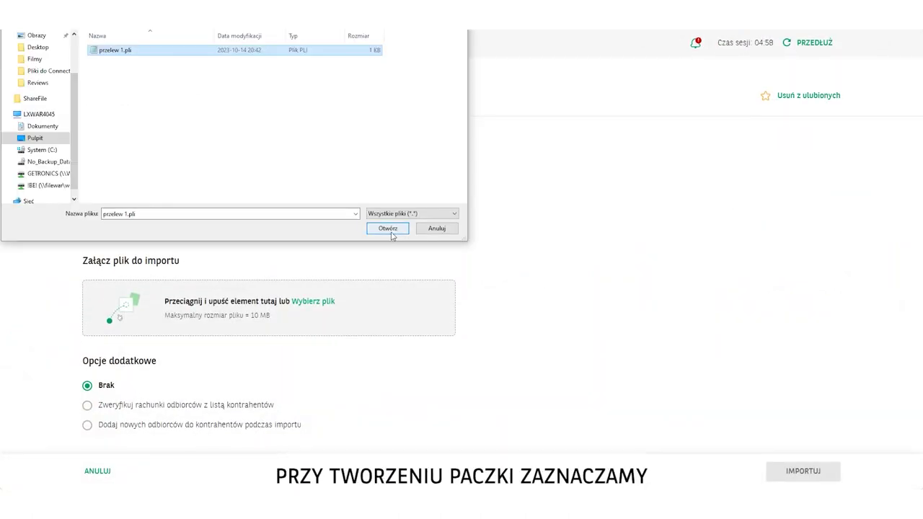
pyautogui.click(391, 233)
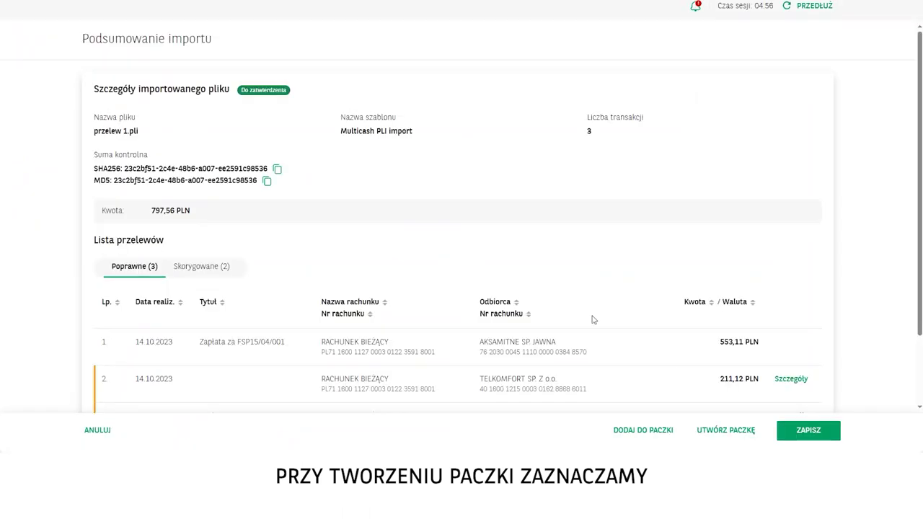
pyautogui.scroll(-3, 713, 382)
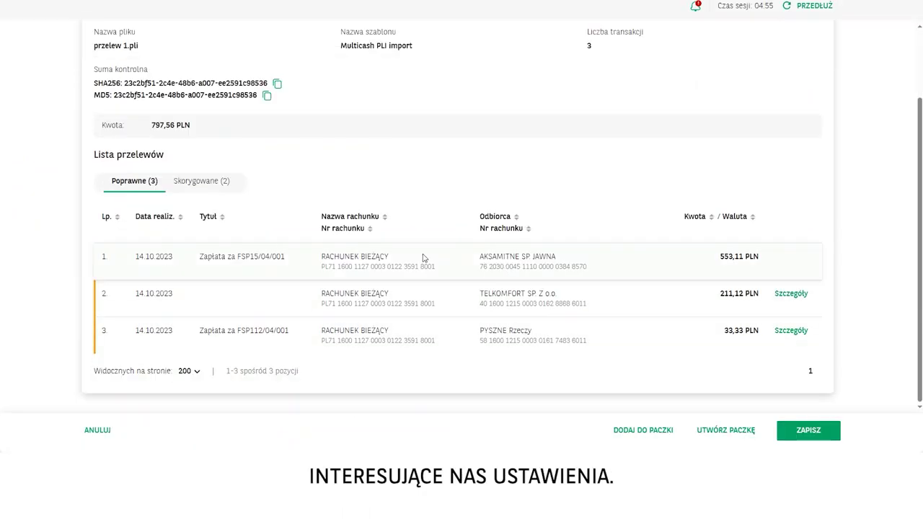
# Create package Paczka_235918 with transfers hidden from other users and sign it with the SMS code.
pyautogui.click(719, 430)
pyautogui.click(347, 144)
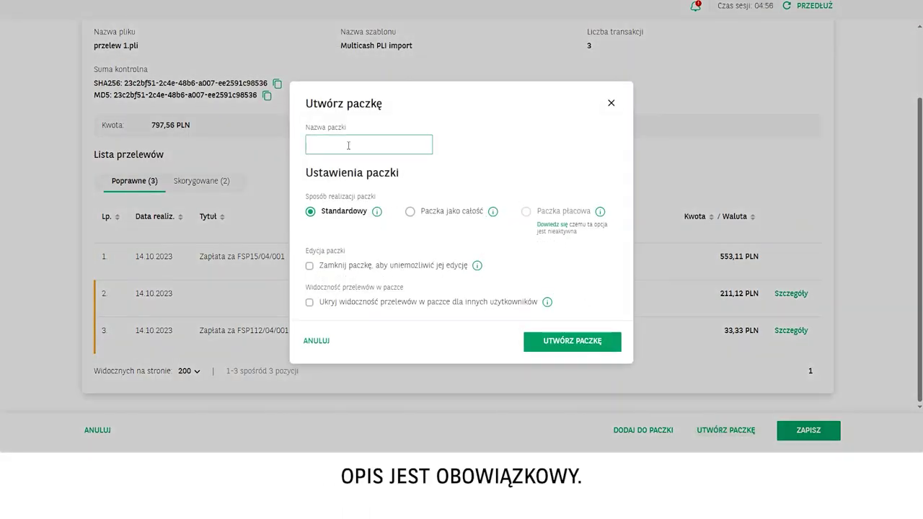
pyautogui.write('Paczka')
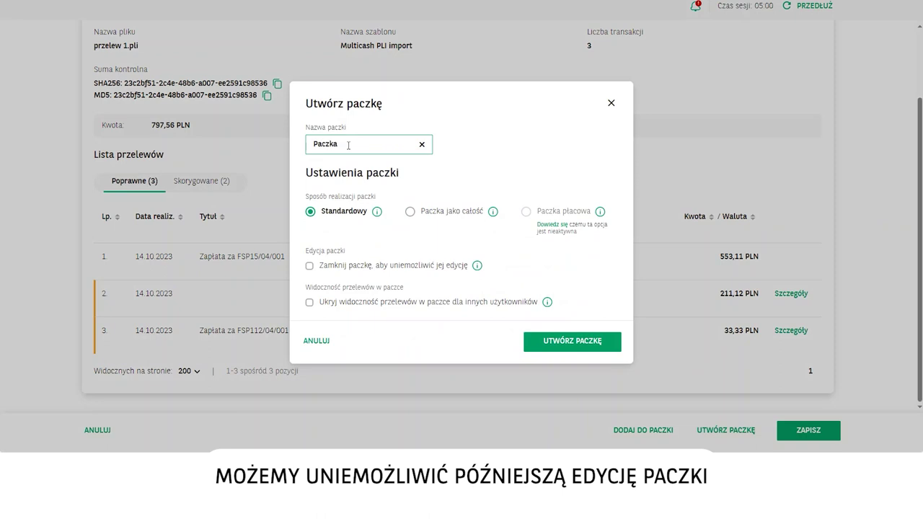
pyautogui.click(310, 267)
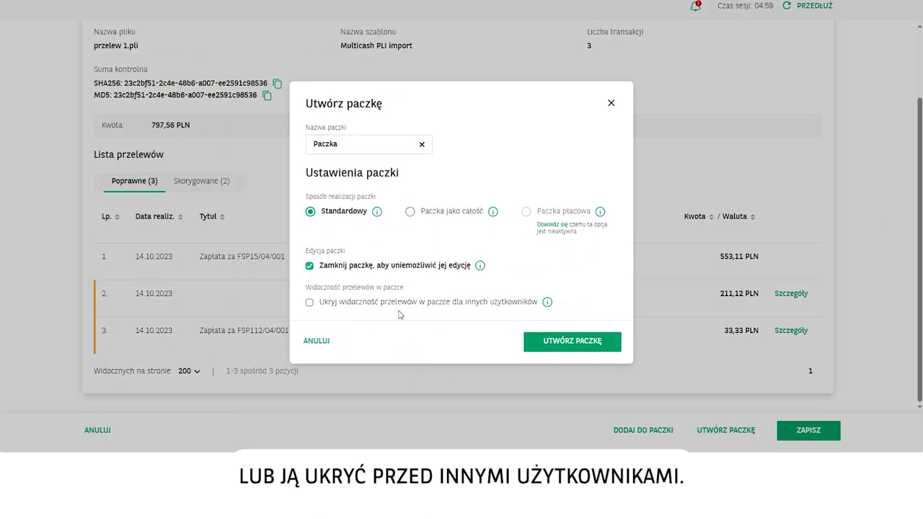
pyautogui.click(309, 266)
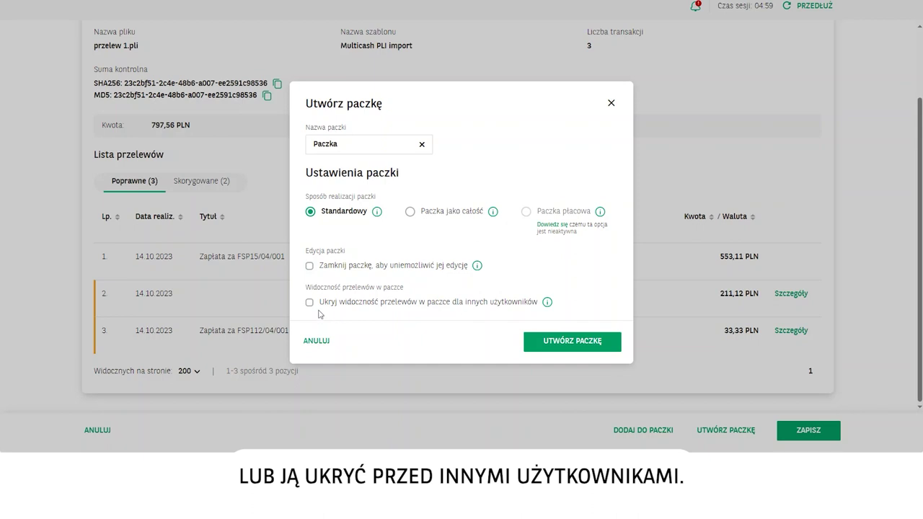
pyautogui.click(310, 302)
pyautogui.click(566, 344)
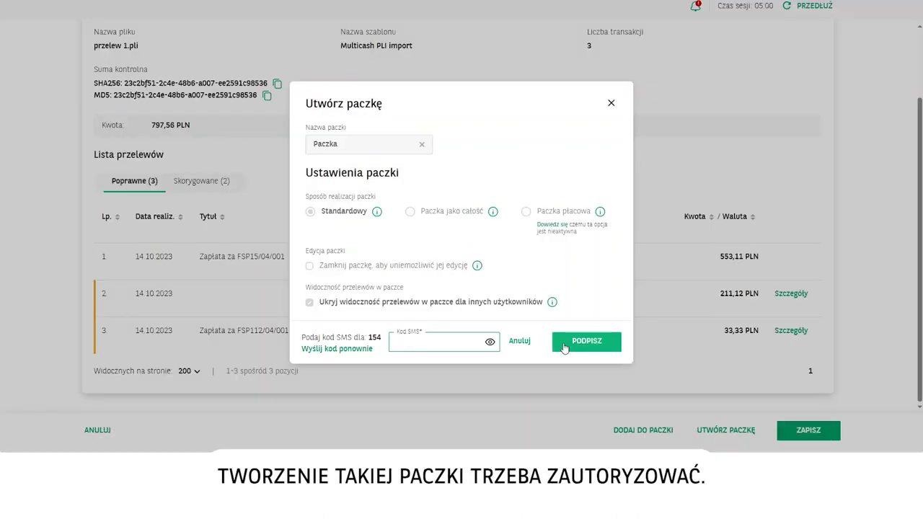
pyautogui.write('1')
pyautogui.click(564, 344)
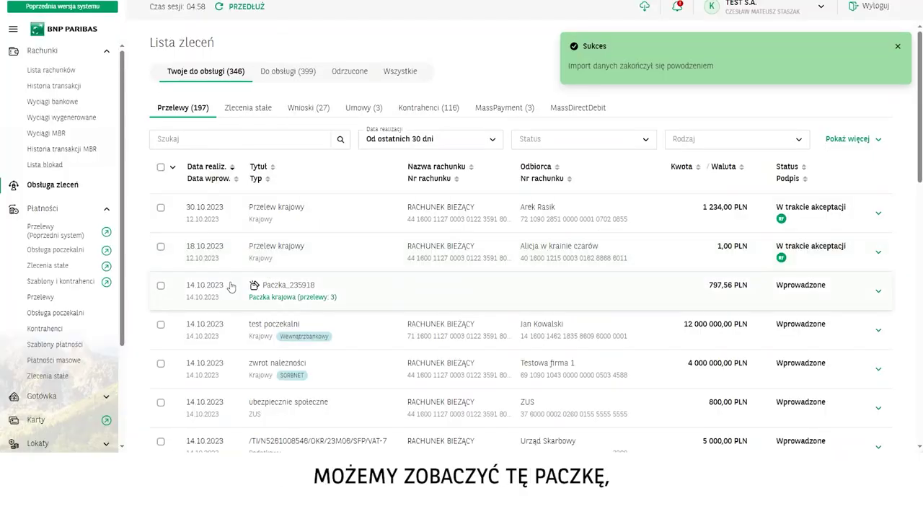
# Open Paczka_235918's details and list its three transfers under 'Przelewy w paczce'.
pyautogui.click(299, 292)
pyautogui.scroll(-3, 422, 325)
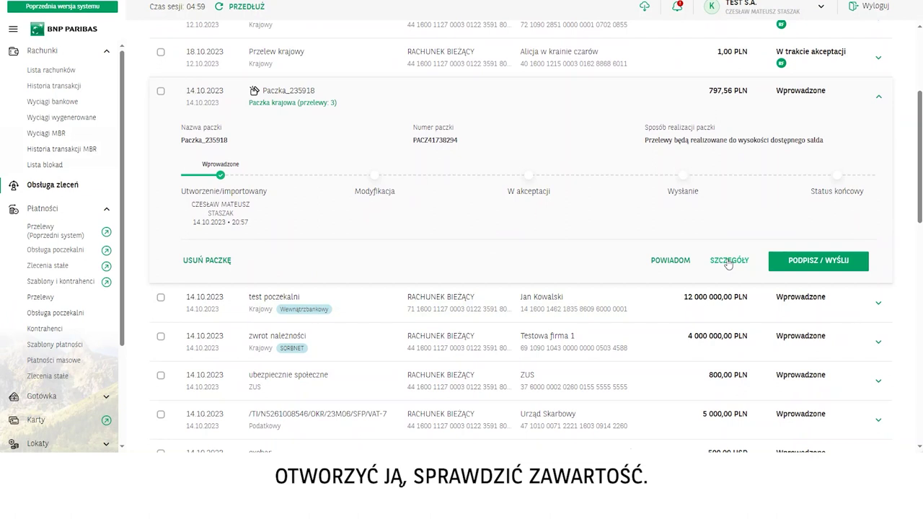
pyautogui.click(728, 261)
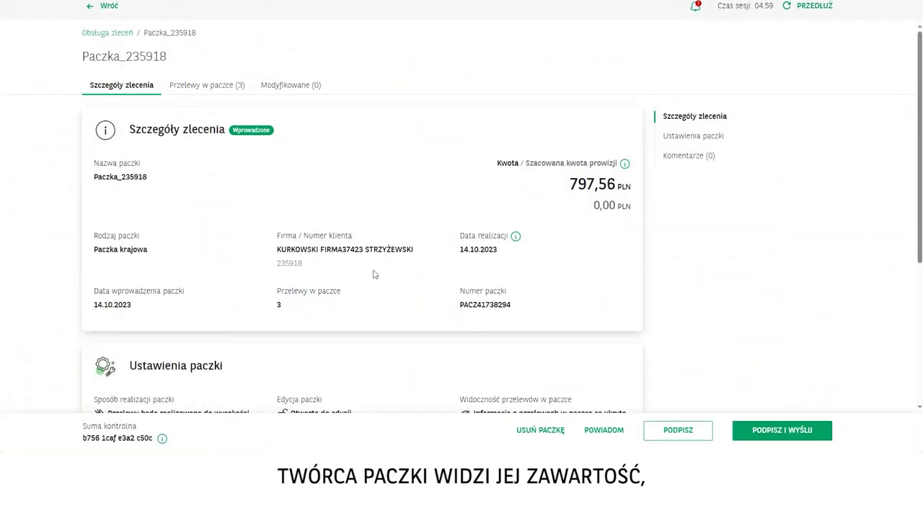
pyautogui.click(197, 85)
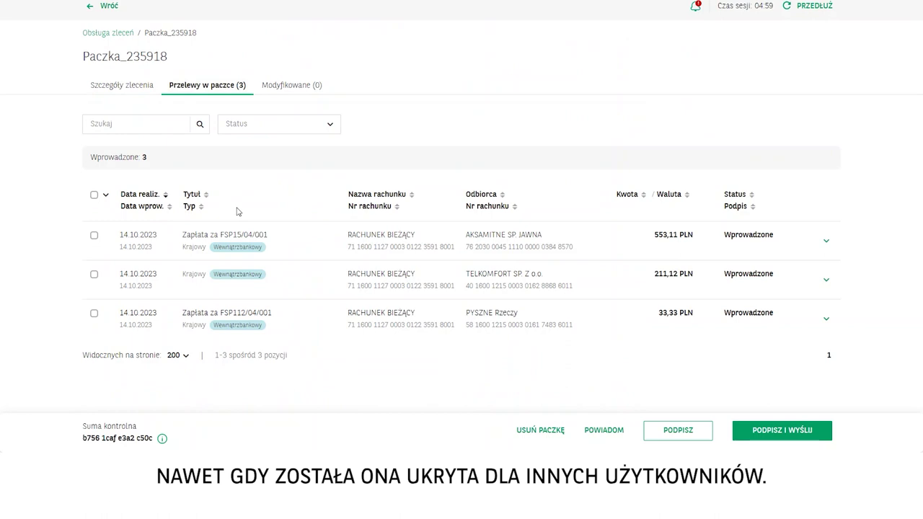